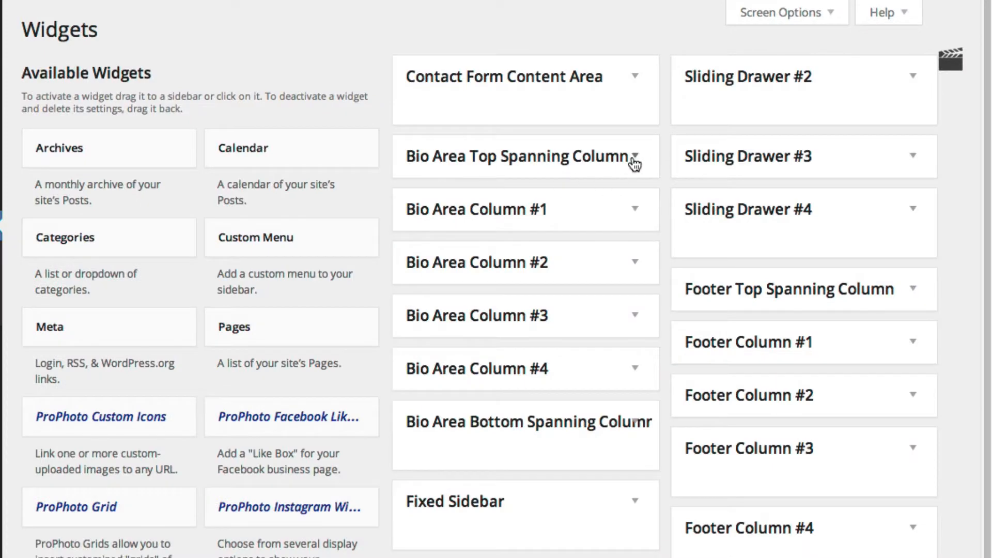
# - Remove the ProPhoto Text widget from the Bio Area Top Spanning Column and add a ProPhoto Text widget to Bio Area Column #4
pyautogui.click(634, 158)
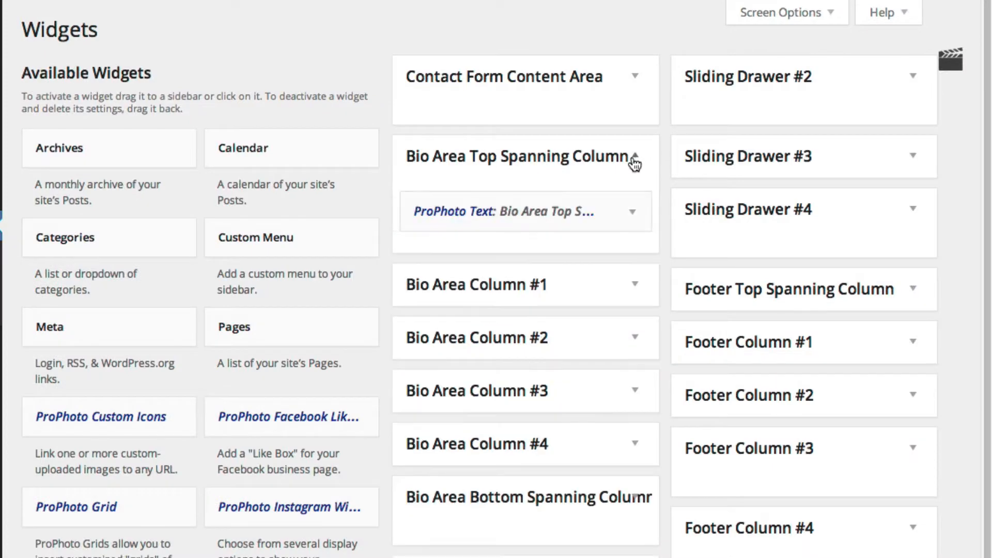
pyautogui.moveTo(467, 210); pyautogui.dragTo(182, 162)
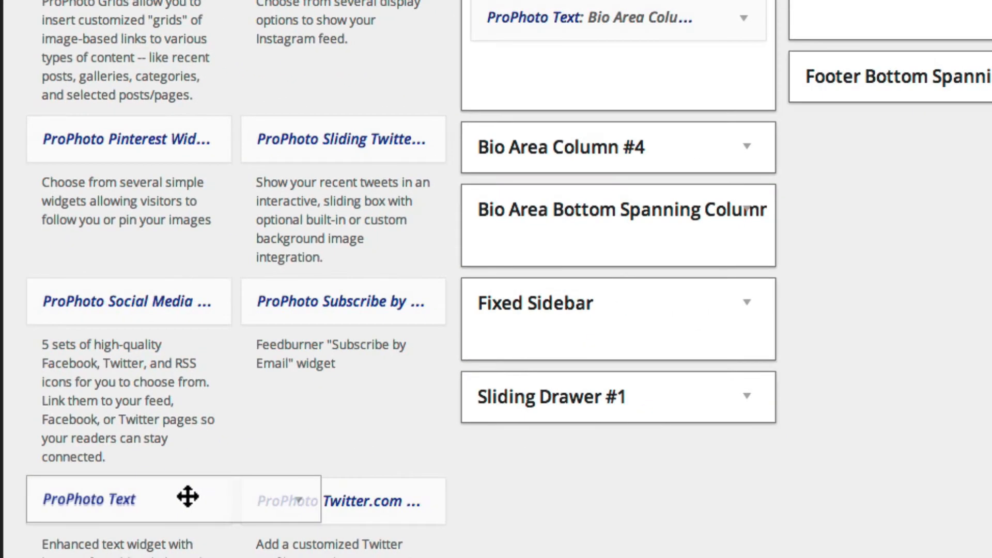
pyautogui.moveTo(190, 496); pyautogui.dragTo(627, 160)
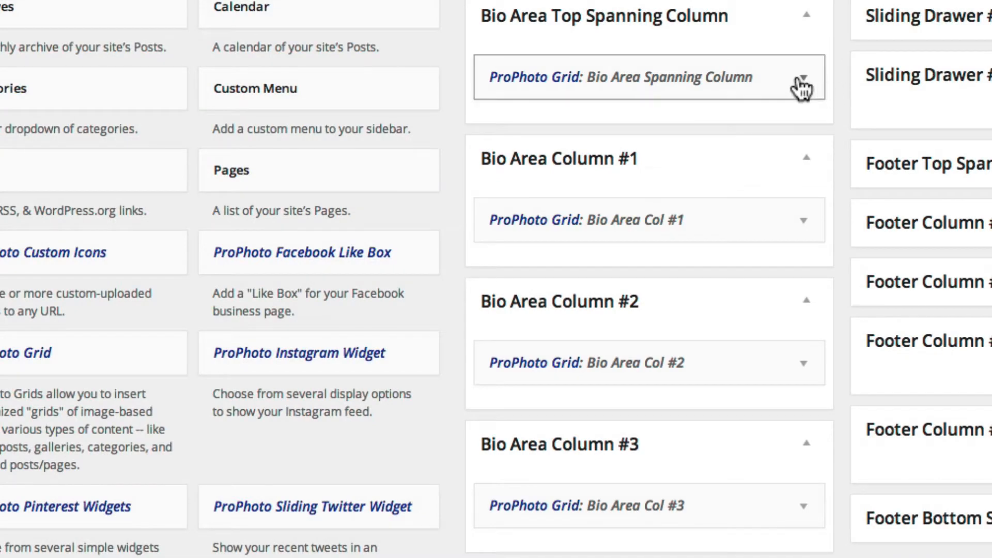
# - Review the ProPhoto Grid settings in the Bio Area Top Spanning Column and in Bio Area Columns #1, #2 and #3
pyautogui.click(803, 83)
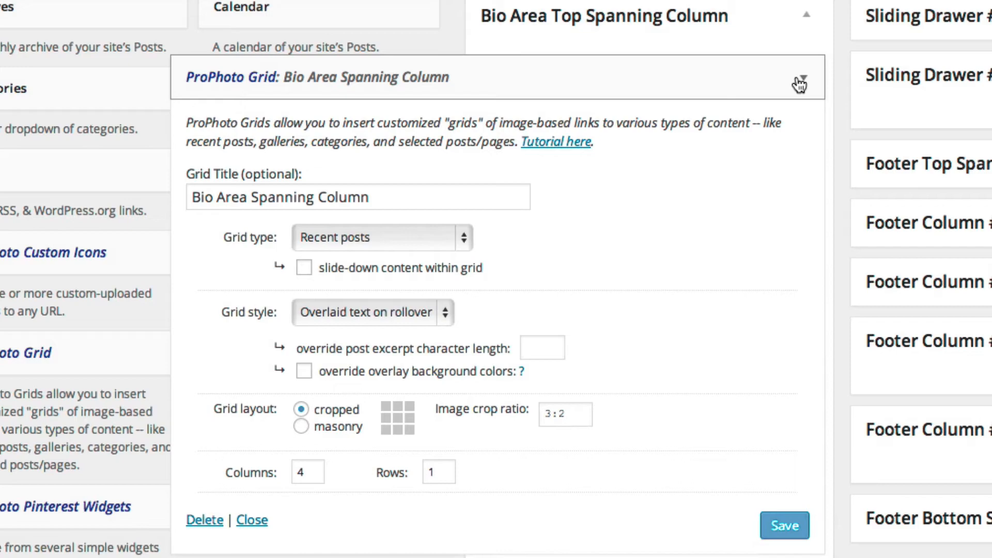
pyautogui.click(799, 83)
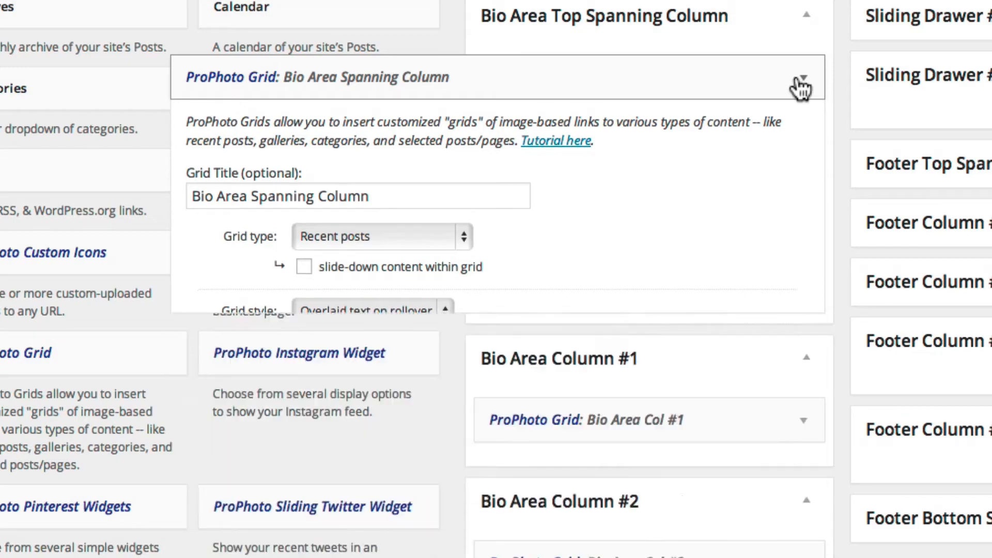
pyautogui.click(792, 224)
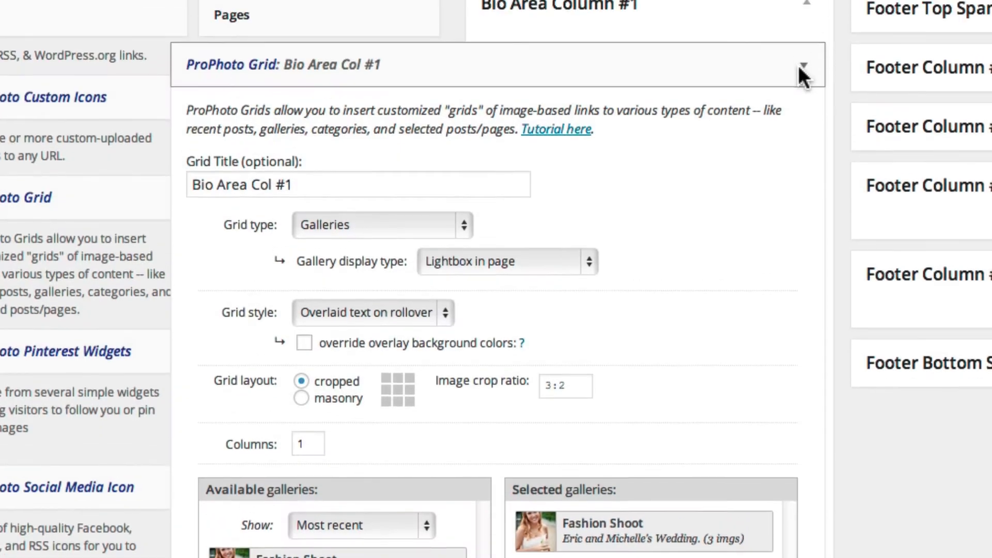
pyautogui.click(799, 65)
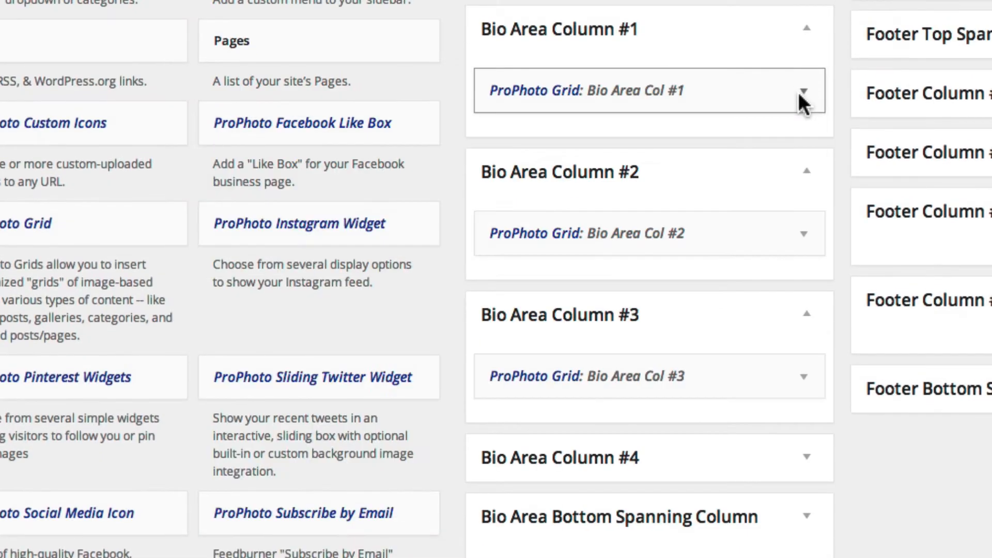
pyautogui.click(815, 359)
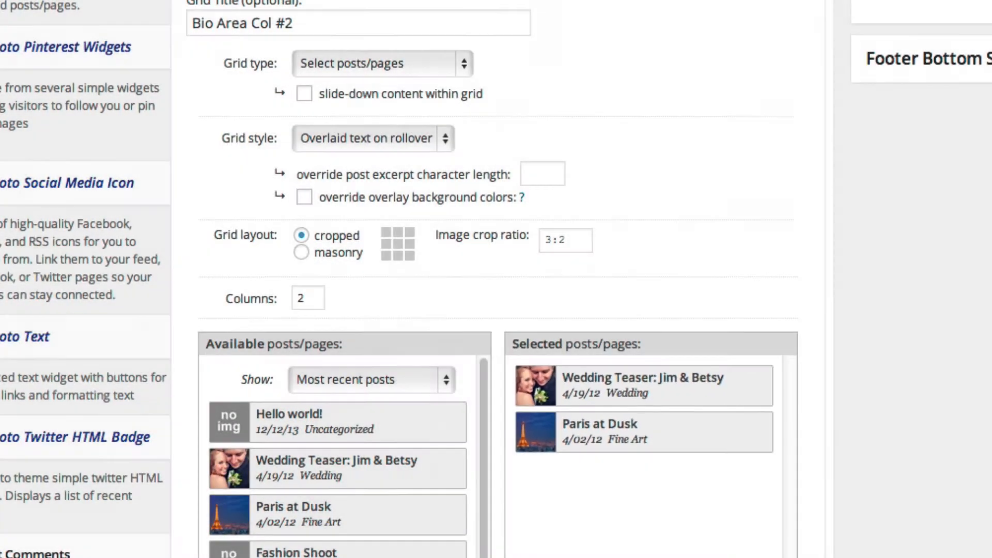
pyautogui.click(803, 73)
pyautogui.click(807, 228)
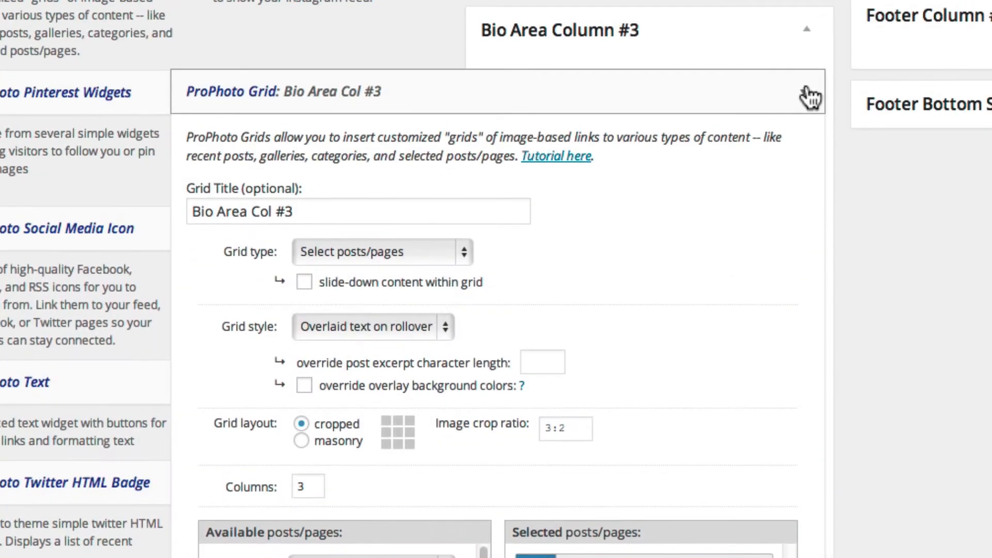
pyautogui.click(809, 93)
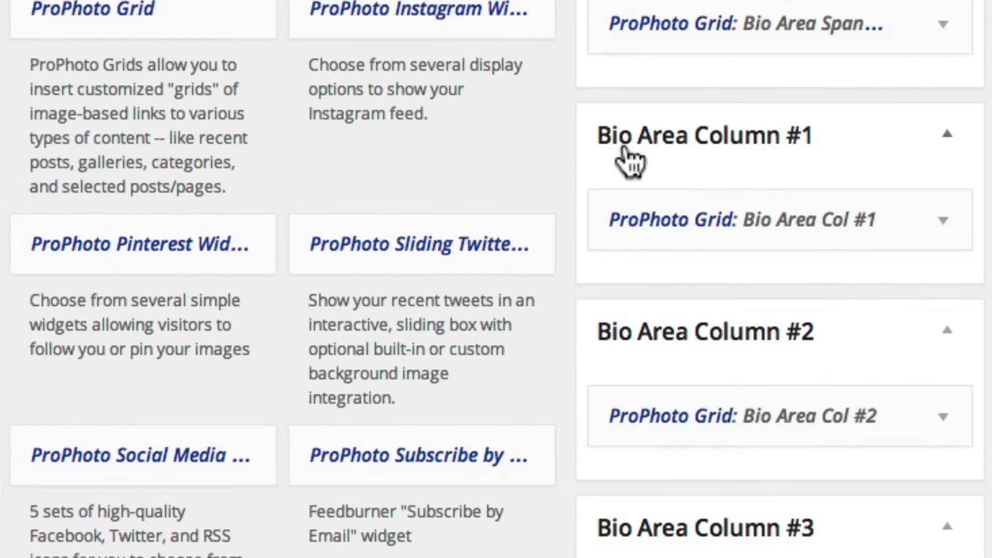
# - Remove the ProPhoto Grid widget from Bio Area Column #1 and reload the site's front page to check the layout
pyautogui.moveTo(698, 216); pyautogui.dragTo(208, 148)
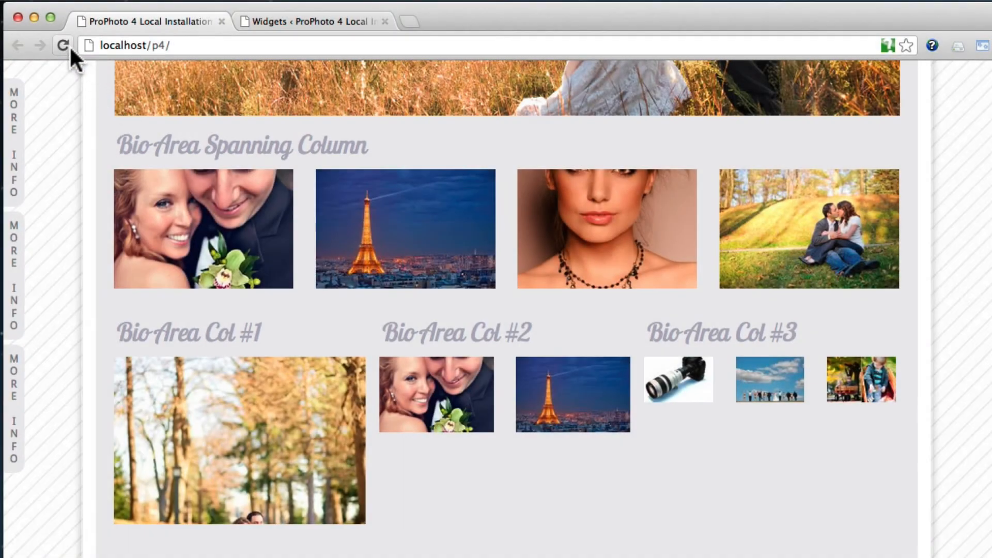
pyautogui.click(63, 46)
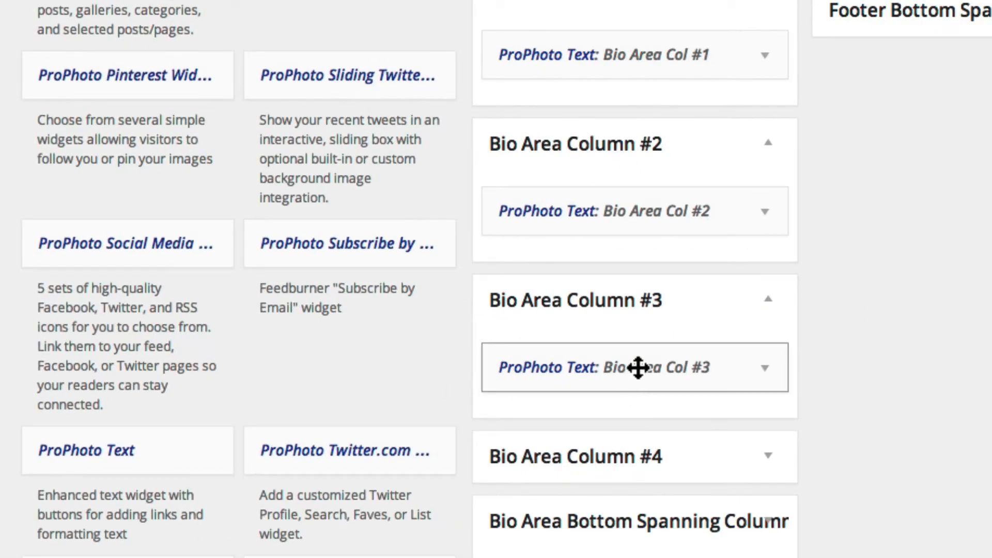
# - Move the ProPhoto Text widget out of Bio Area Column #3 into Column #2 and reload the site's front page
pyautogui.moveTo(638, 368); pyautogui.dragTo(634, 225)
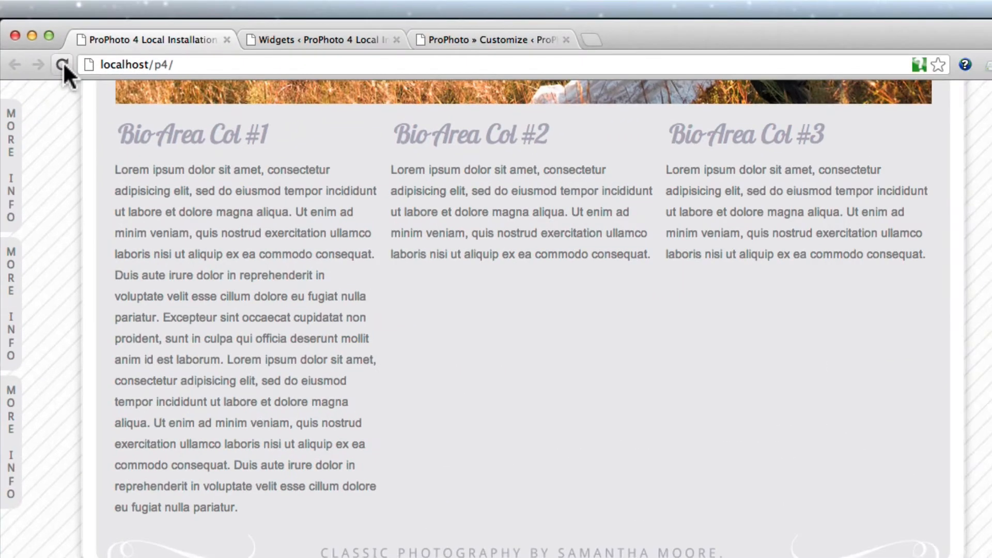
pyautogui.click(62, 64)
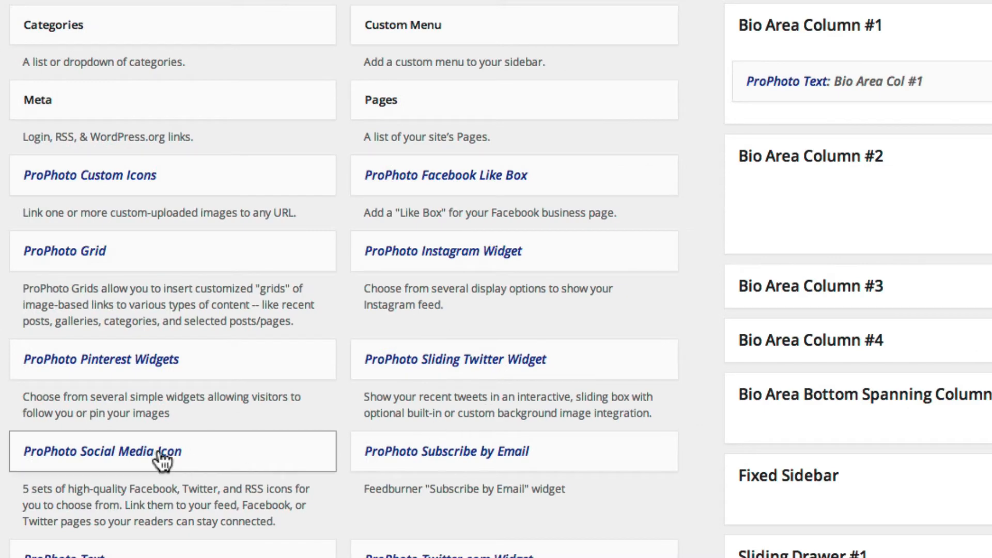
# - Add a ProPhoto Social Media Icon widget to Bio Area Column #2 and collapse its settings
pyautogui.click(221, 178)
pyautogui.moveTo(160, 457); pyautogui.dragTo(864, 206)
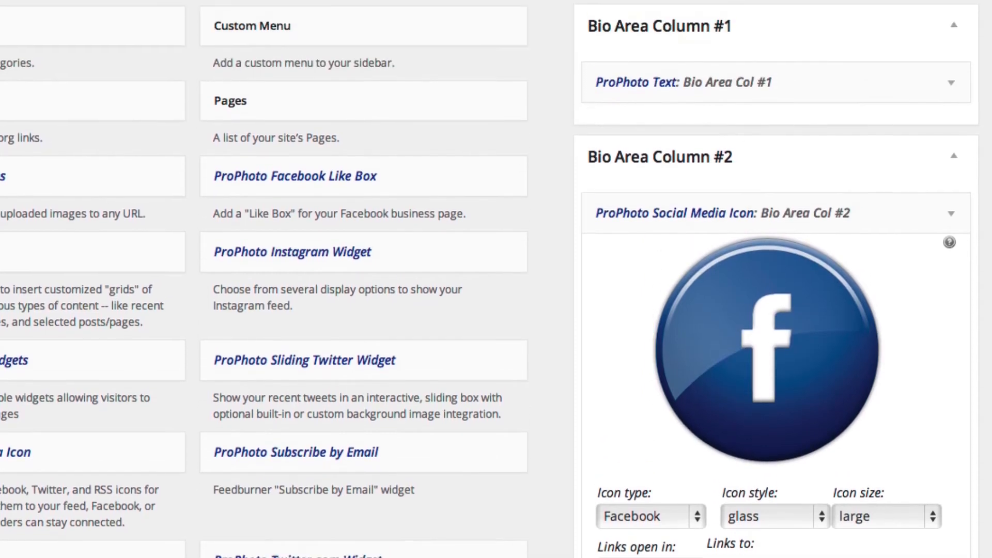
pyautogui.click(956, 227)
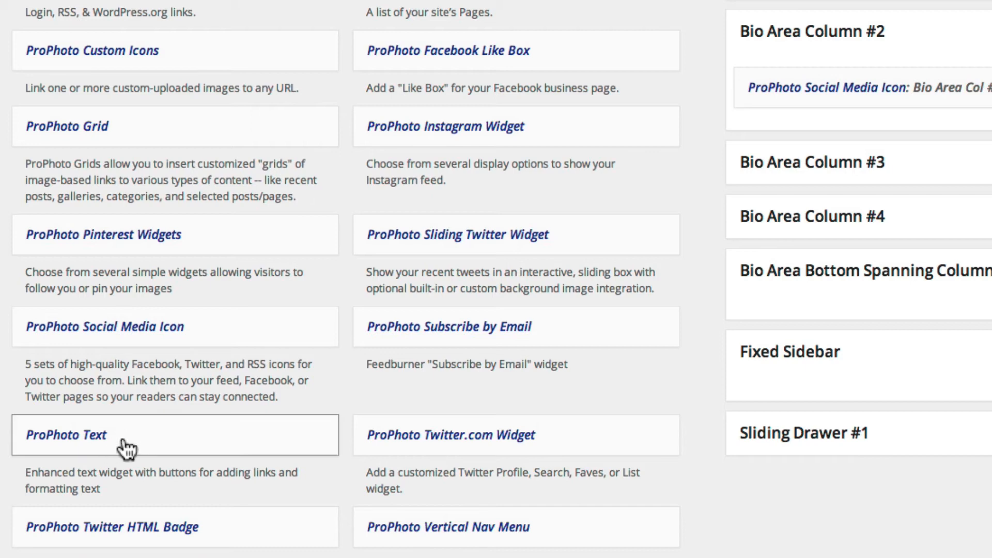
# - Add a ProPhoto Text widget to Bio Area Column #2 below the social media icon widget
pyautogui.click(439, 383)
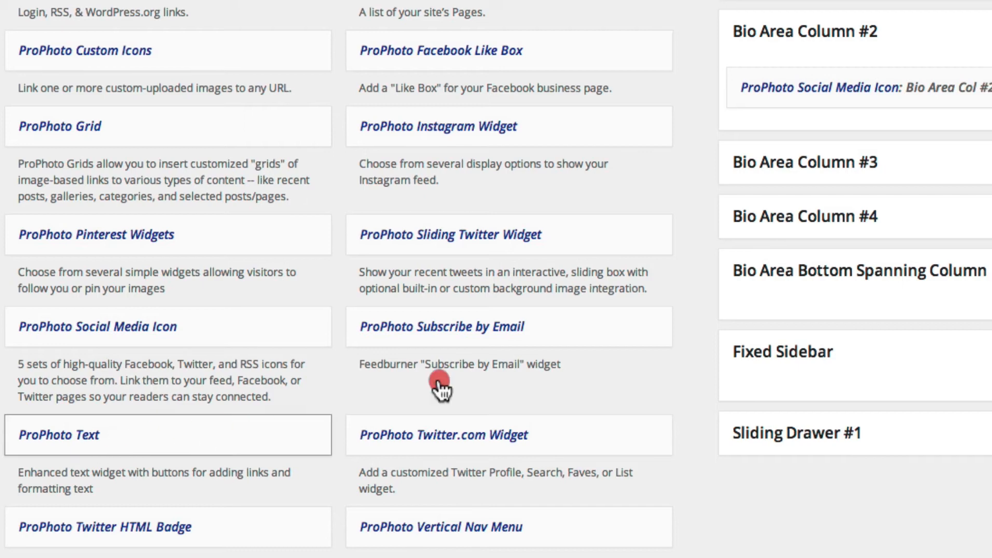
pyautogui.moveTo(439, 385); pyautogui.dragTo(855, 119)
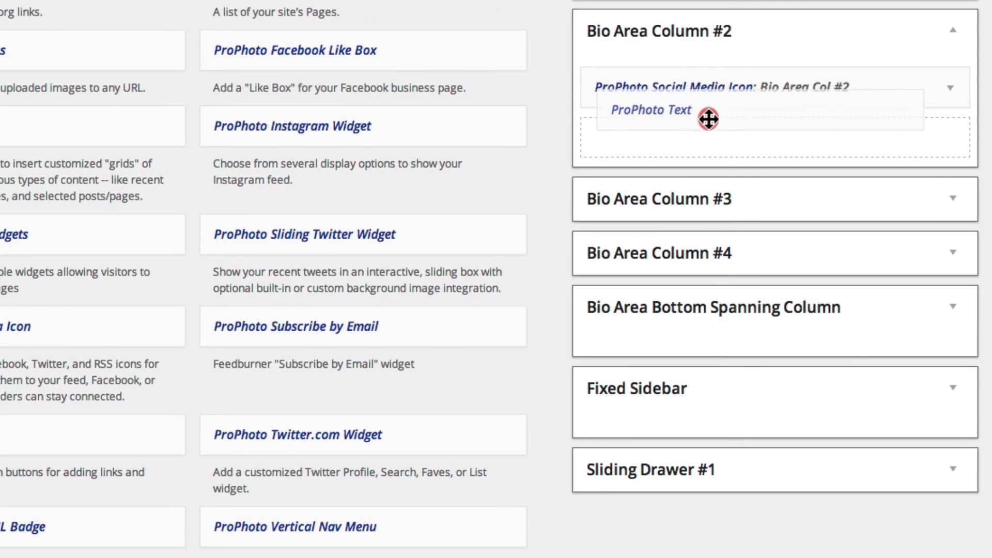
pyautogui.moveTo(708, 120); pyautogui.dragTo(706, 122)
# - Title the new text widget "Text Widget", fill it with the lorem ipsum paragraph, save it, and reload the site's front page
pyautogui.click(633, 195)
pyautogui.write('Text ')
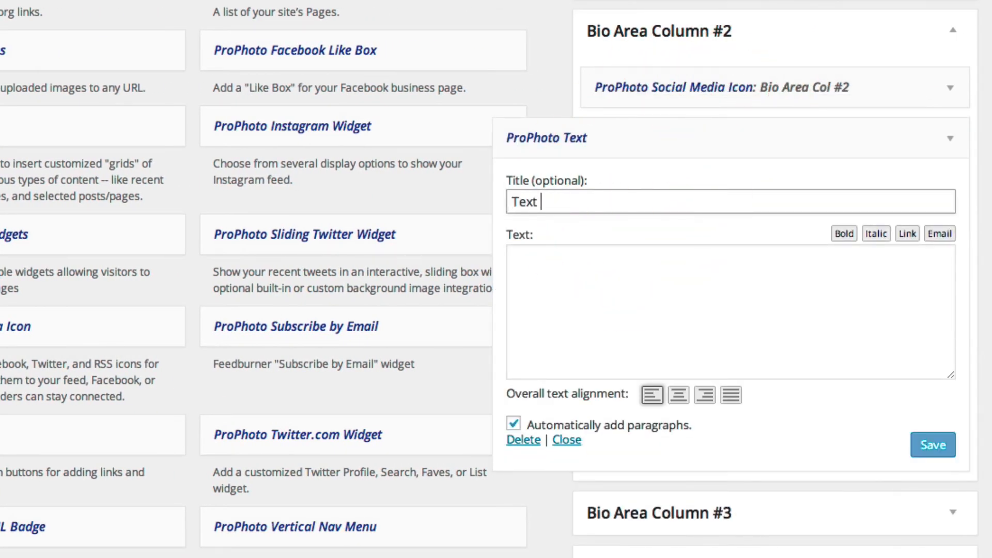
pyautogui.write('Widget')
pyautogui.press('Tab')
pyautogui.write('Lorem ipsum dolor sit amet, consectetur adipisicing elit, sed do eiusmod tempor incididunt ut labore et dolore magna aliqua. Ut enim ad minim veniam, quis nostrud exercitation ullamco laboris nisi ut aliquip ex ea commodo consequat. Duis aute irure dolor in reprehenderit in voluptate velit esse cillum dolore eu fugiat nulla pariatur. Excepteur sint occaecat cupidatat non proident, sunt in culpa qui officia deserunt mollit anim id est laborum.')
pyautogui.click(930, 443)
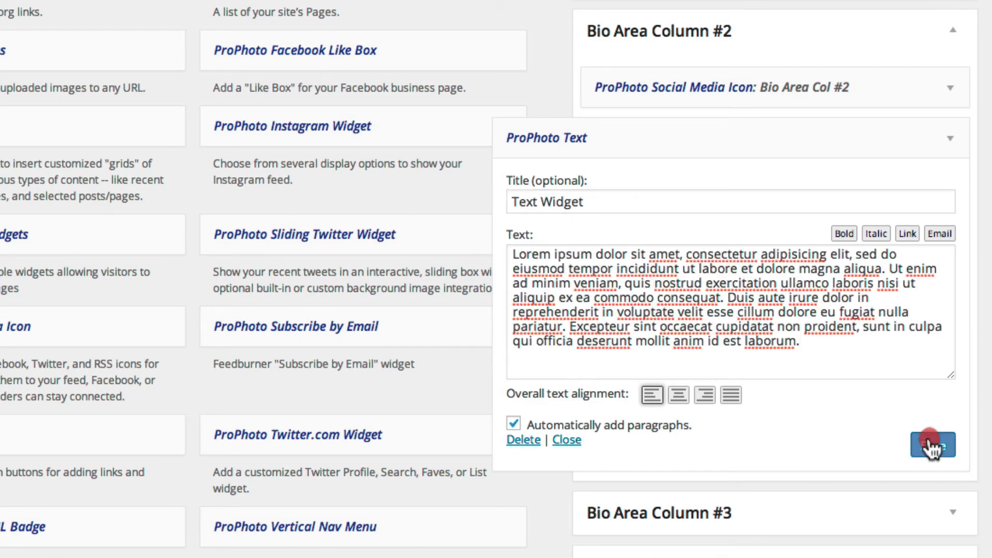
pyautogui.click(953, 144)
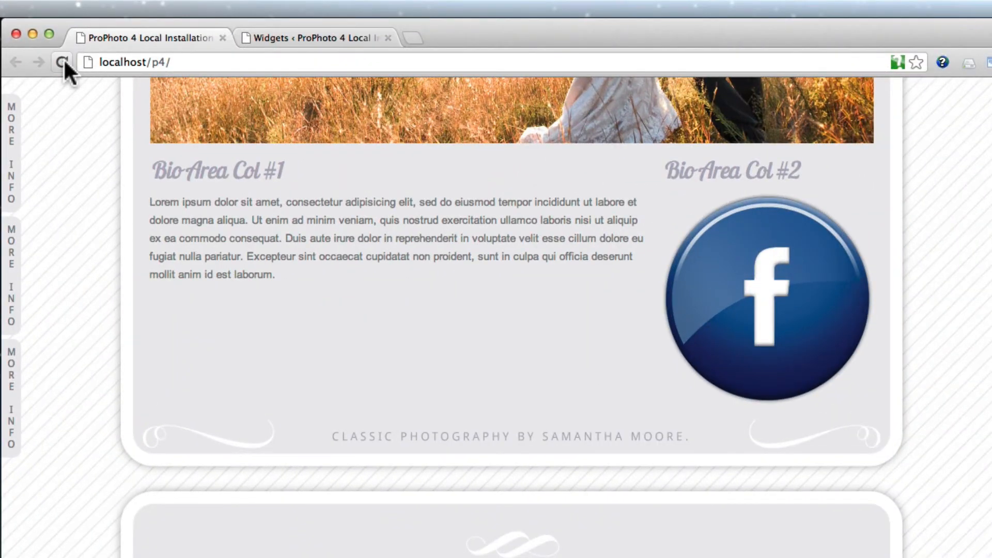
pyautogui.click(61, 62)
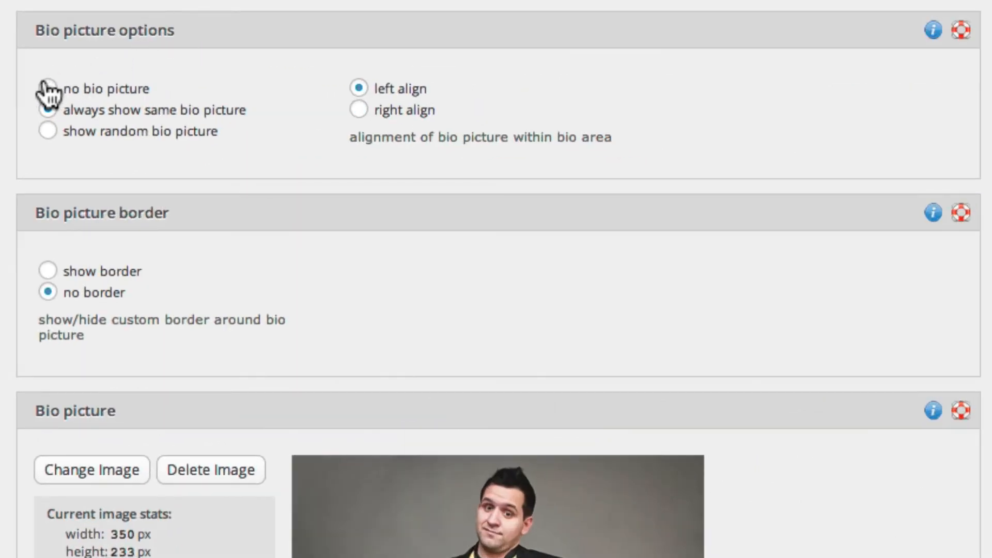
# - Set the bio picture option to "no bio picture" and save the change
pyautogui.click(47, 87)
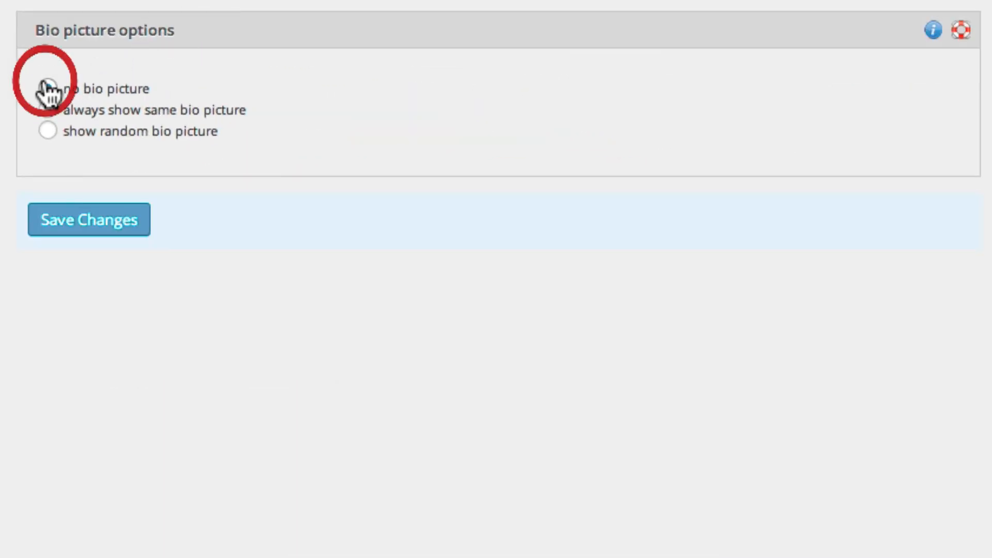
pyautogui.click(97, 221)
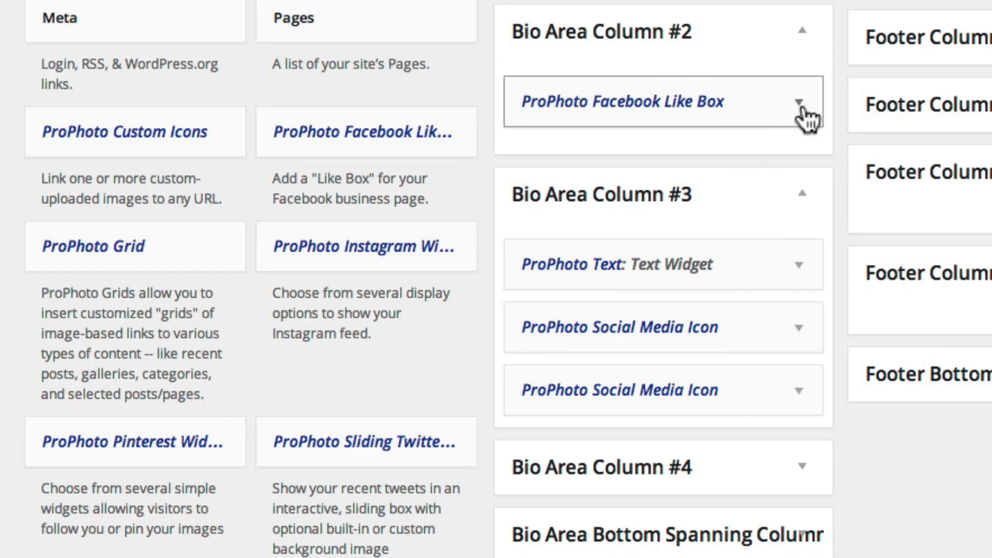
# - Disable the activity stream and faces in Bio Area Column #2's Facebook Like Box, then save and collapse the widget
pyautogui.click(803, 115)
pyautogui.click(456, 415)
pyautogui.click(628, 437)
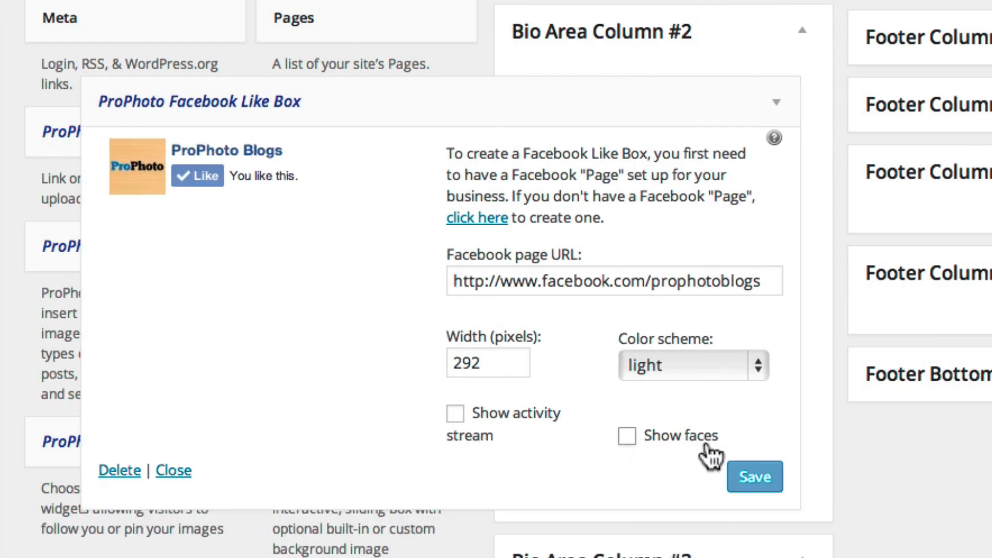
pyautogui.click(754, 478)
pyautogui.click(776, 104)
pyautogui.moveTo(727, 107); pyautogui.dragTo(704, 111)
# - Set the Twitter social media icon in Bio Area Column #3 to small, then save and collapse the widget
pyautogui.click(800, 327)
pyautogui.scroll(-8, 716, 209)
pyautogui.scroll(-4, 718, 209)
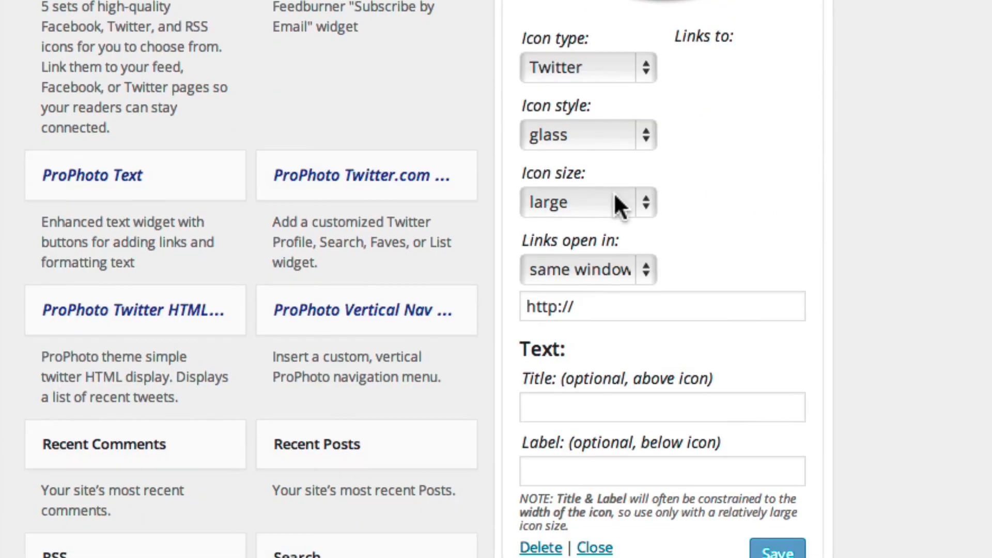
pyautogui.click(620, 203)
pyautogui.click(618, 220)
pyautogui.click(770, 392)
pyautogui.scroll(7, 775, 383)
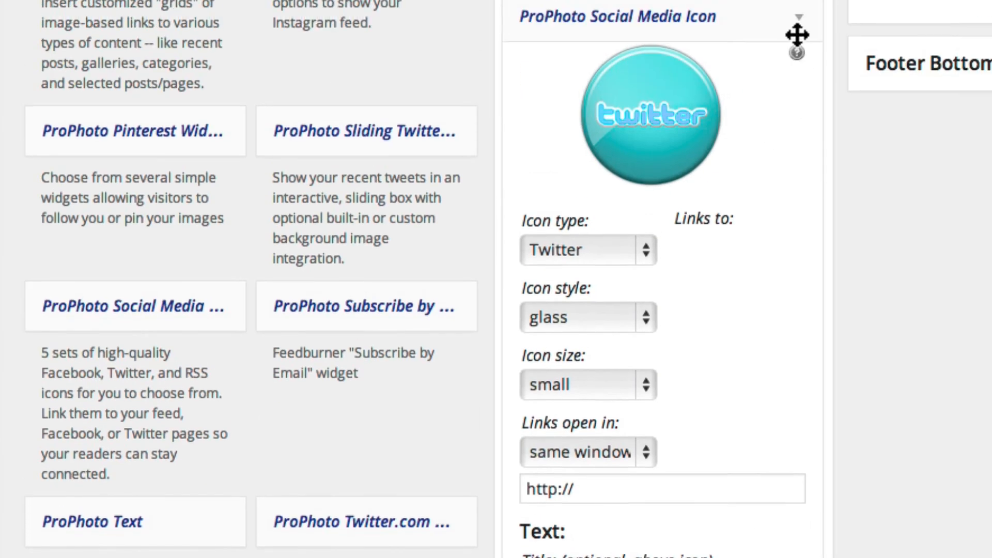
pyautogui.click(799, 32)
# - Set the icon size of the last social media icon widget in Bio Area Column #3 to small
pyautogui.click(803, 98)
pyautogui.scroll(-8, 719, 207)
pyautogui.click(633, 225)
pyautogui.click(639, 245)
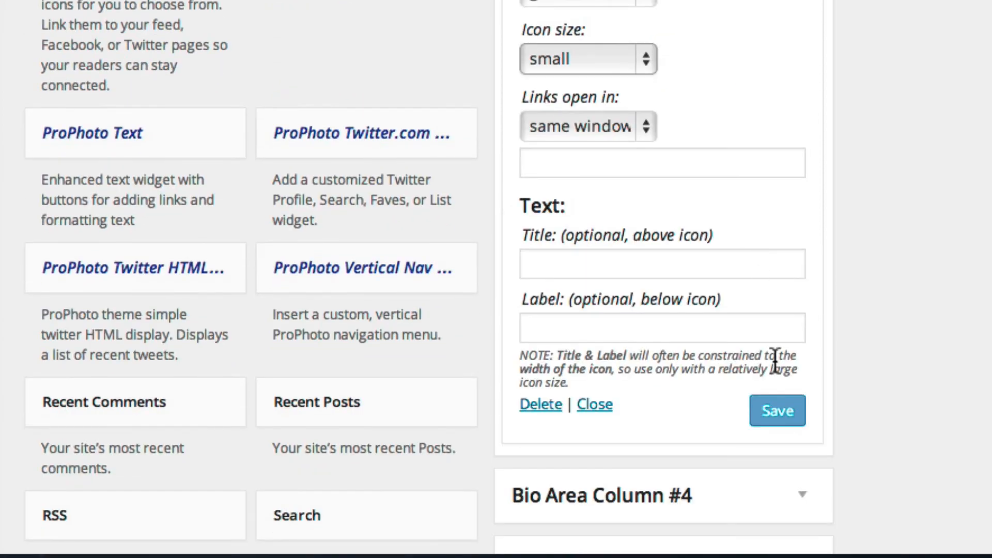